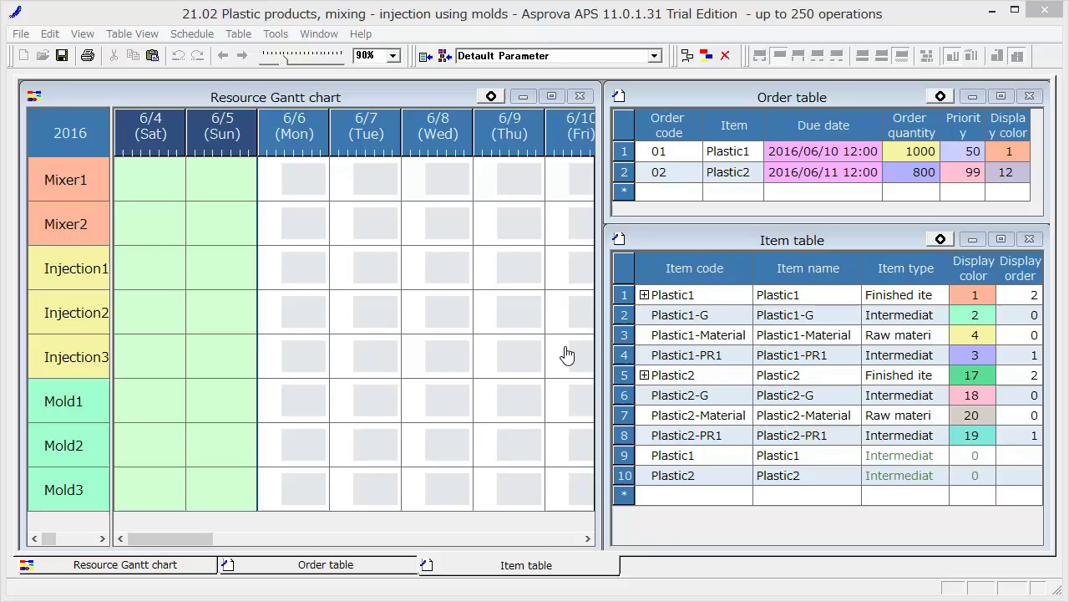
Step: Open the graphical display of the finished item Plastic1 from the Item table
click(687, 243)
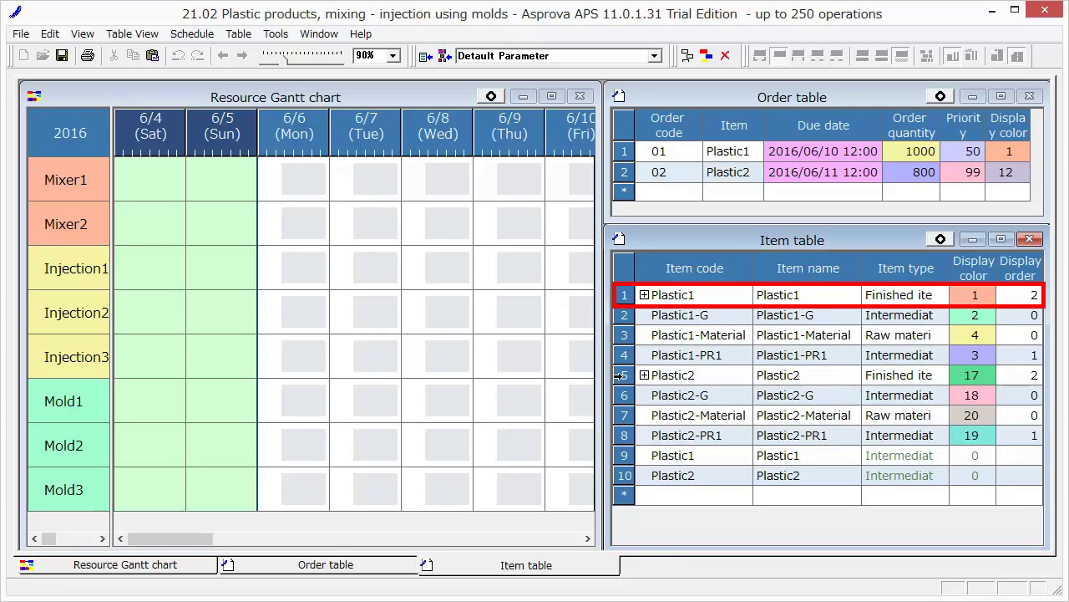
right_click(620, 294)
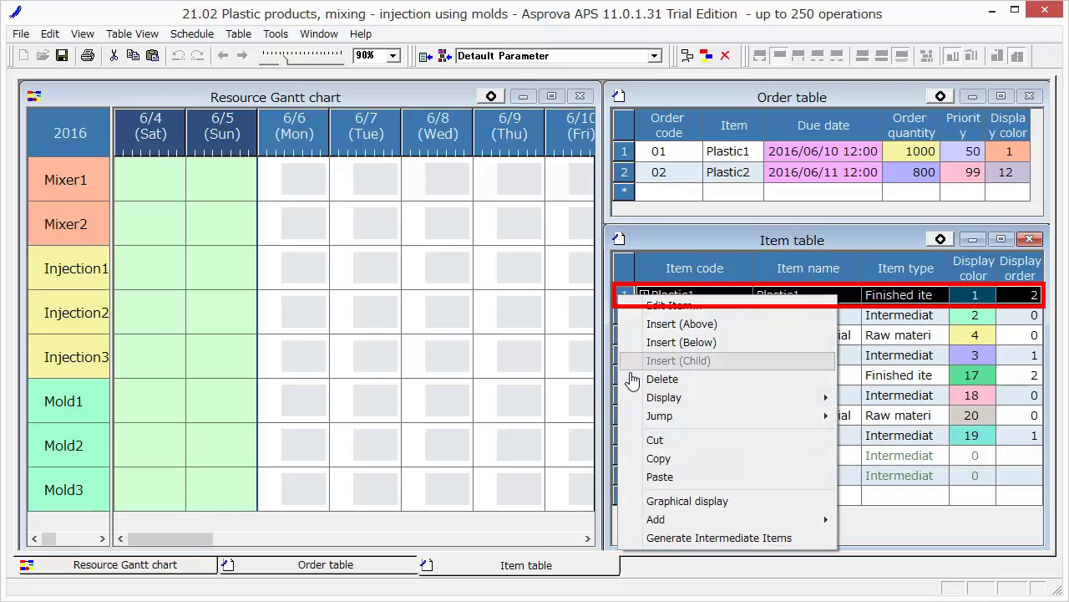
click(640, 503)
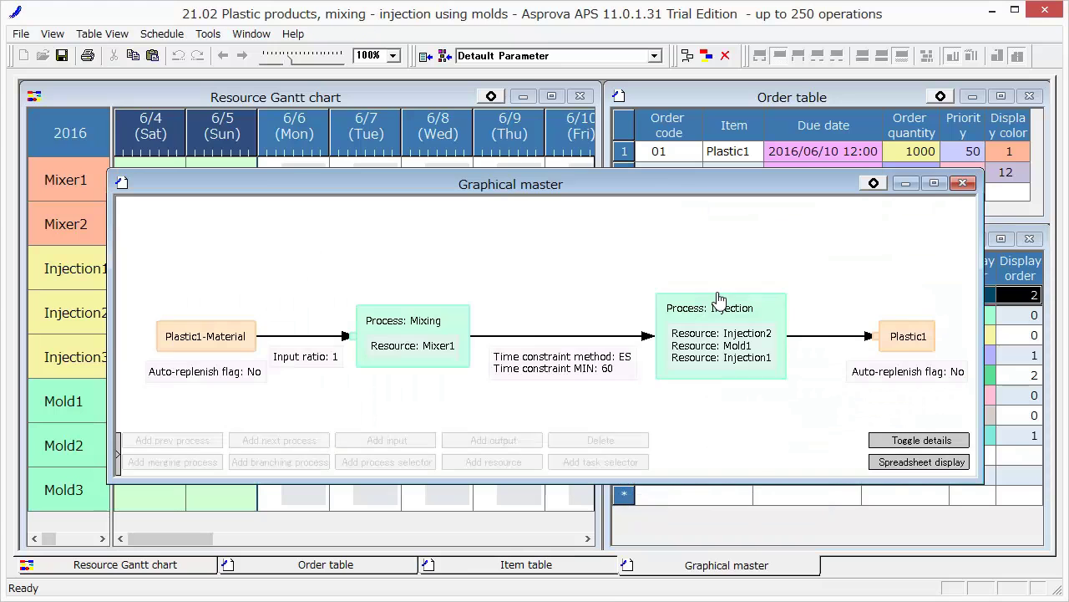
Step: Examine Plastic1's process flow from Plastic1-Material through the Mixing and Injection processes, including their assigned resources, to the finished item
click(908, 351)
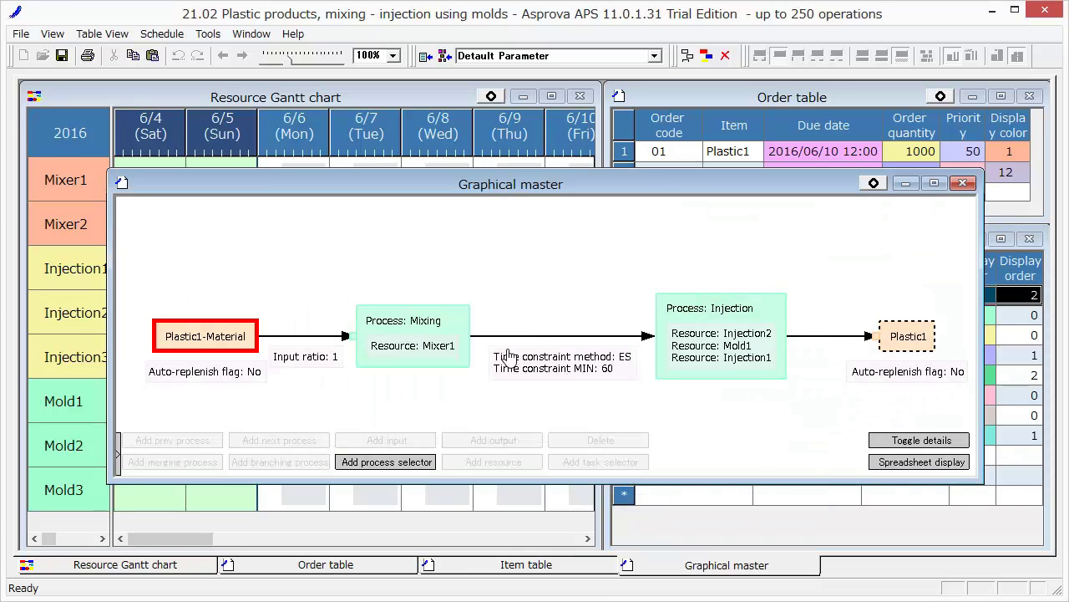
click(214, 355)
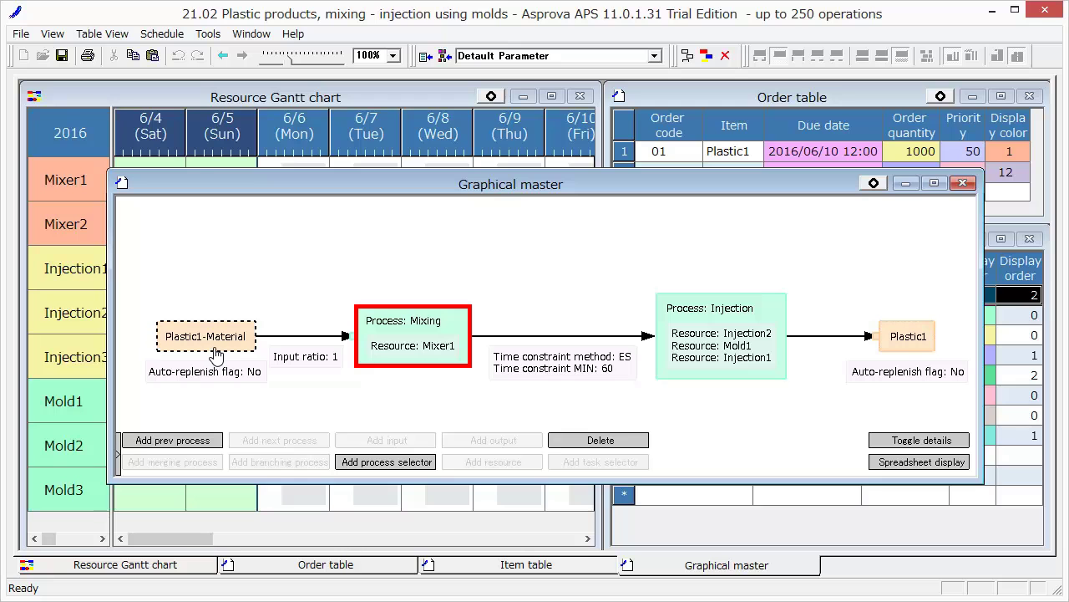
click(389, 361)
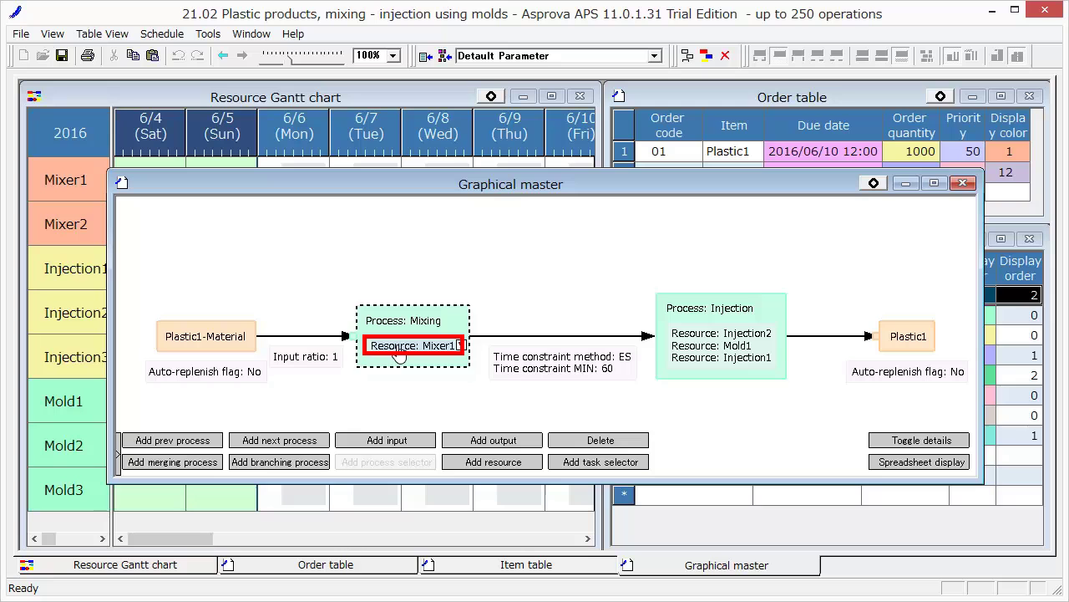
click(411, 351)
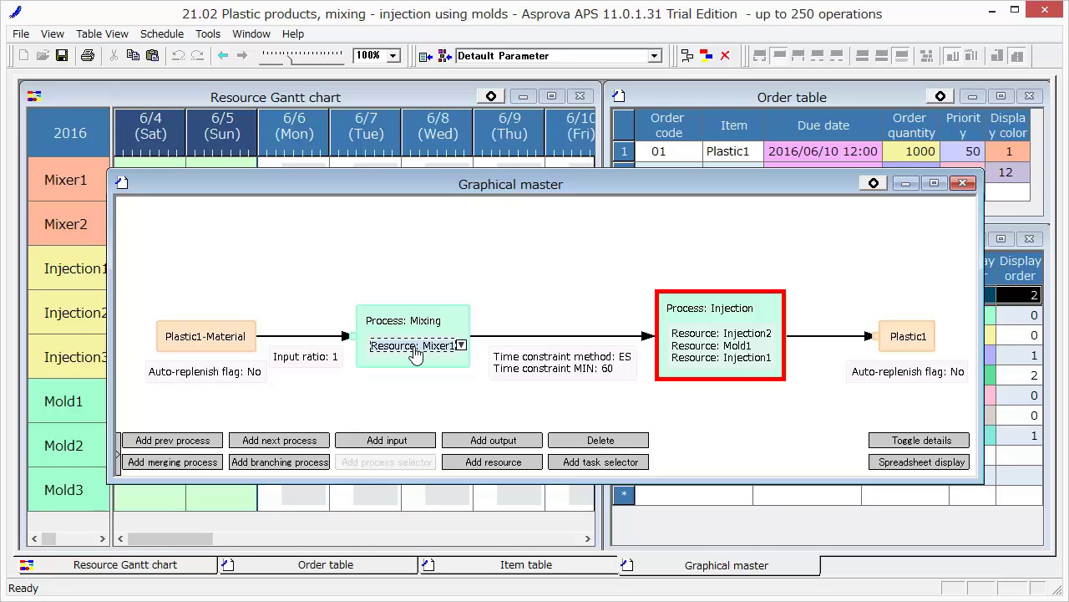
click(698, 383)
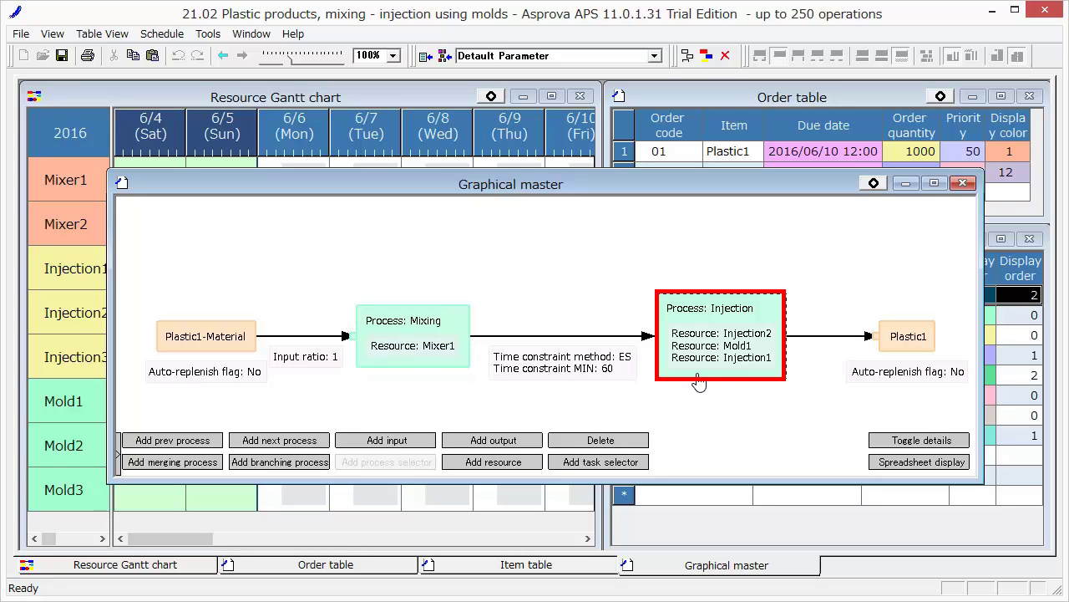
click(699, 381)
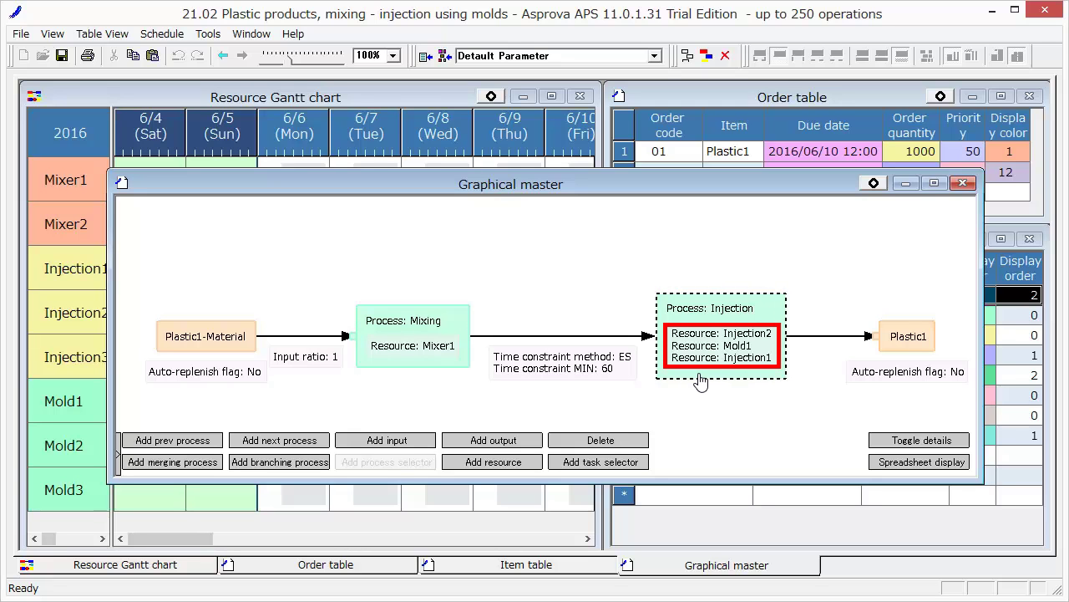
click(715, 361)
click(724, 336)
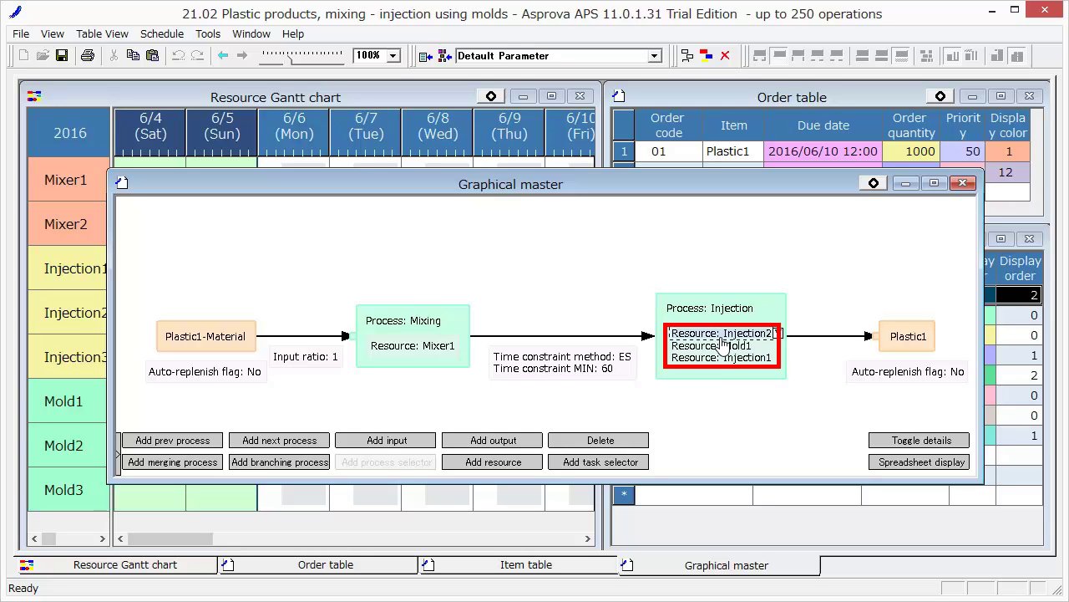
click(722, 346)
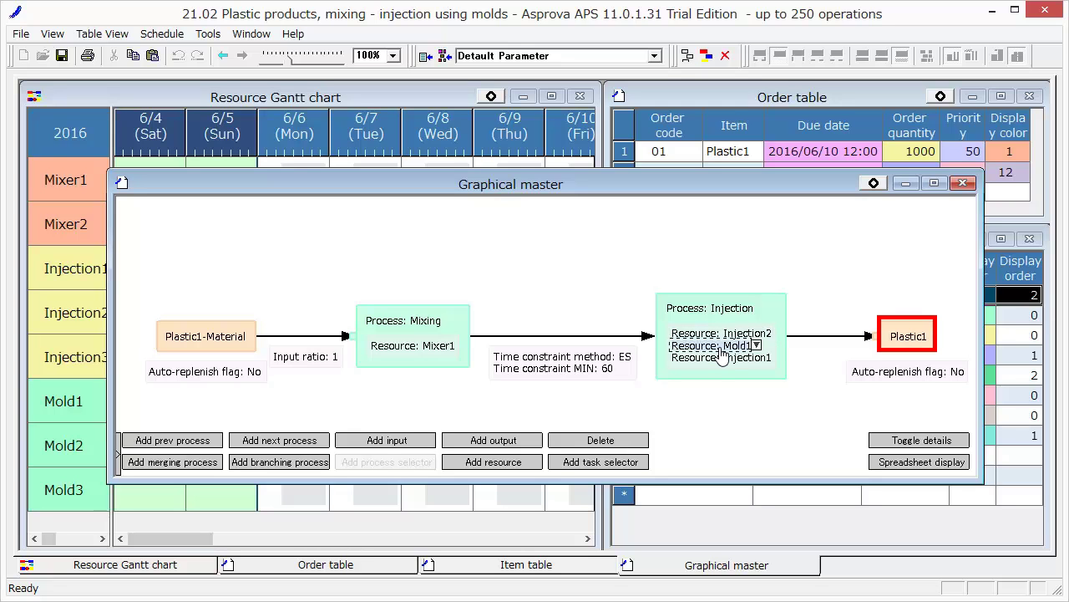
click(902, 355)
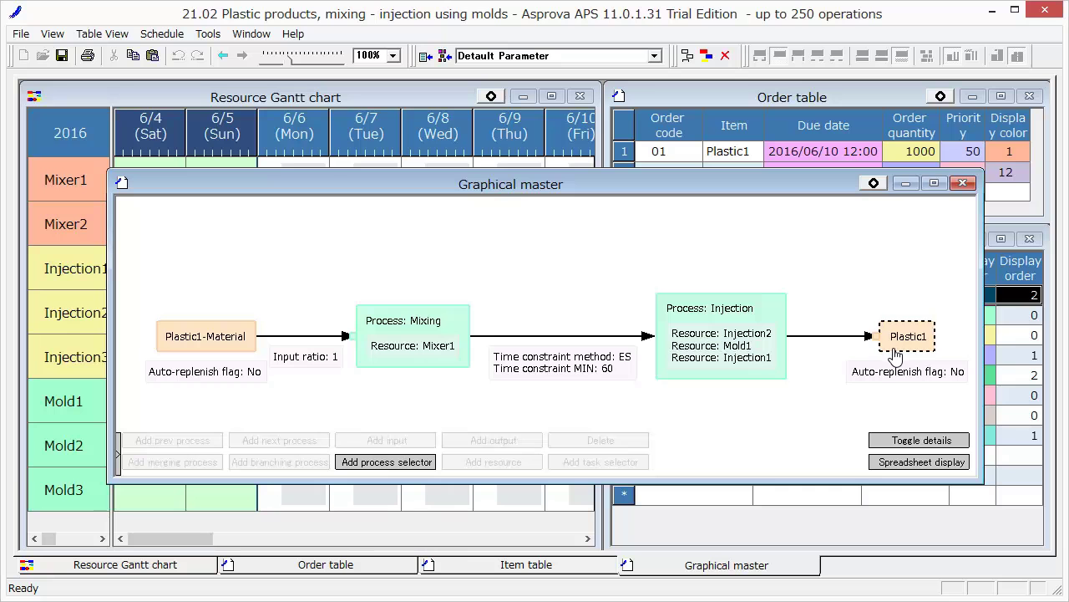
Step: Show Plastic1's master data as a spreadsheet and fit the Process code and Resource/Item columns to their contents
click(873, 472)
click(874, 468)
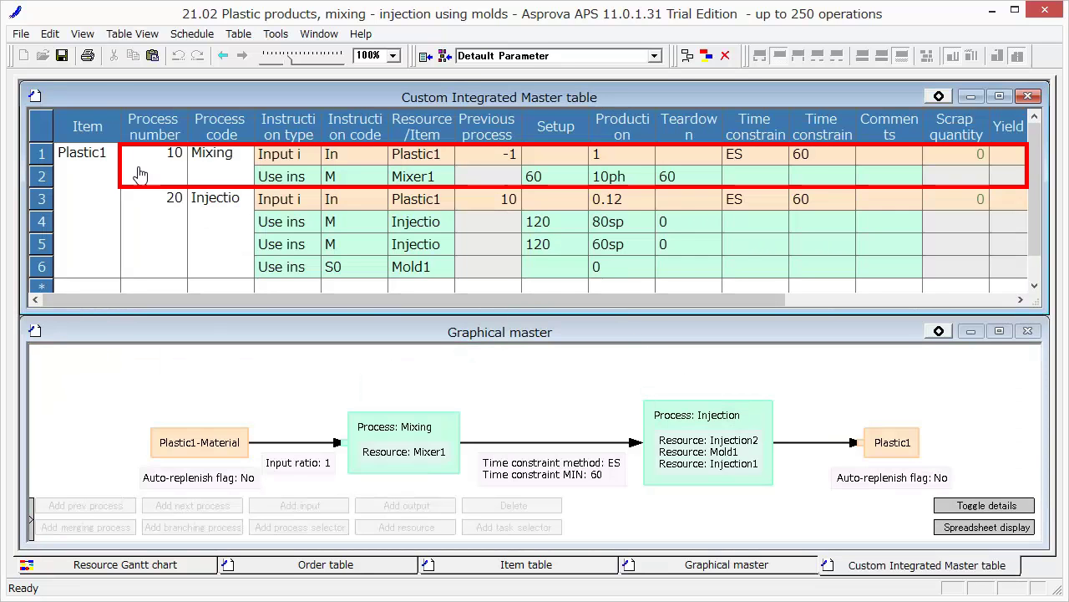
click(214, 159)
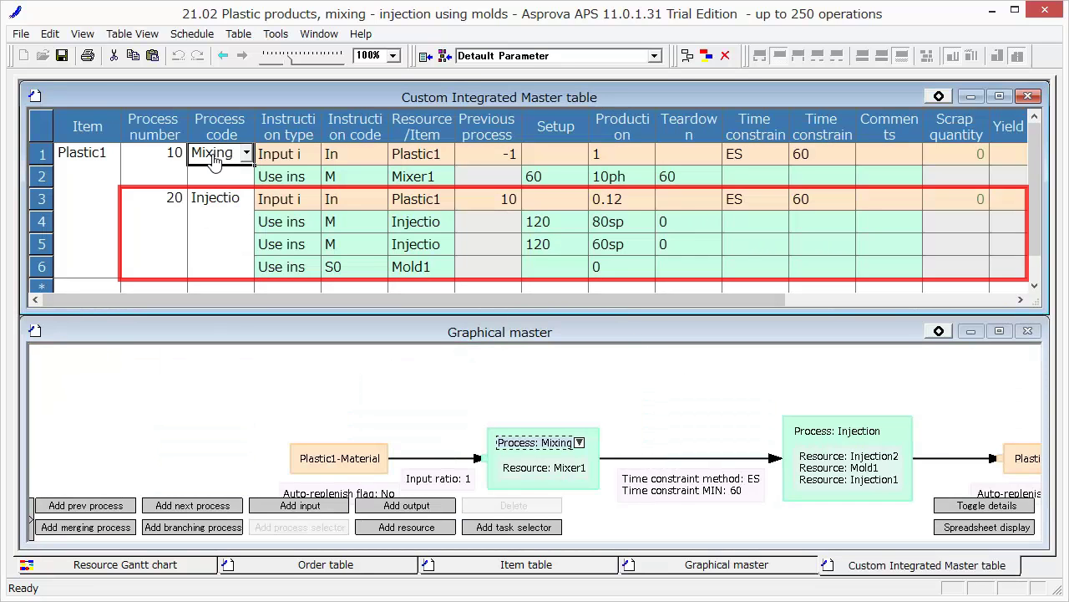
click(240, 207)
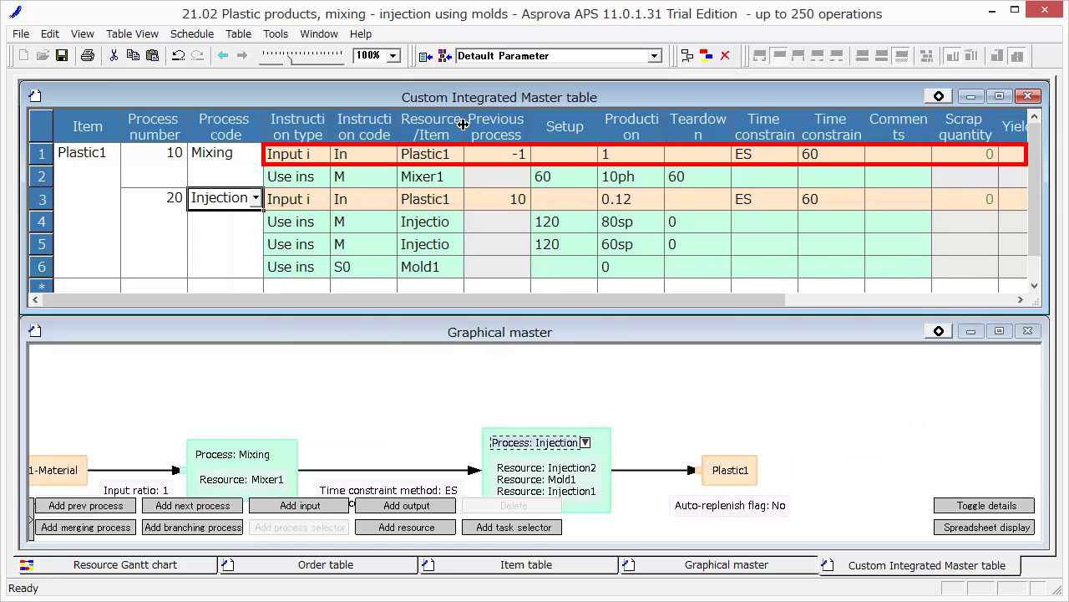
double_click(532, 125)
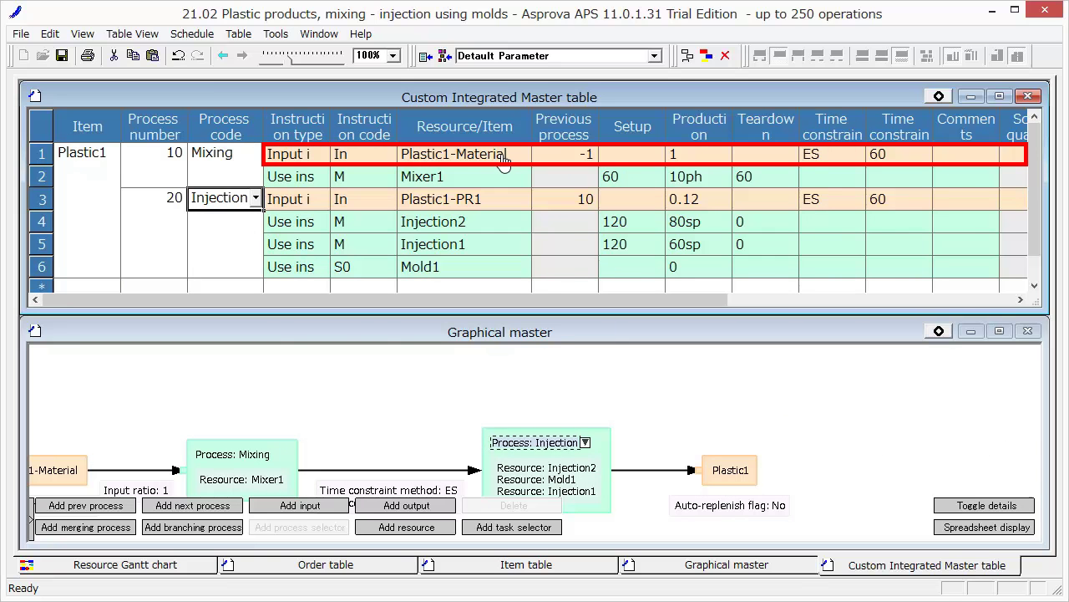
Step: Examine the Mixing process's material input and production value, and Mixer1's setup, production and teardown values
click(507, 161)
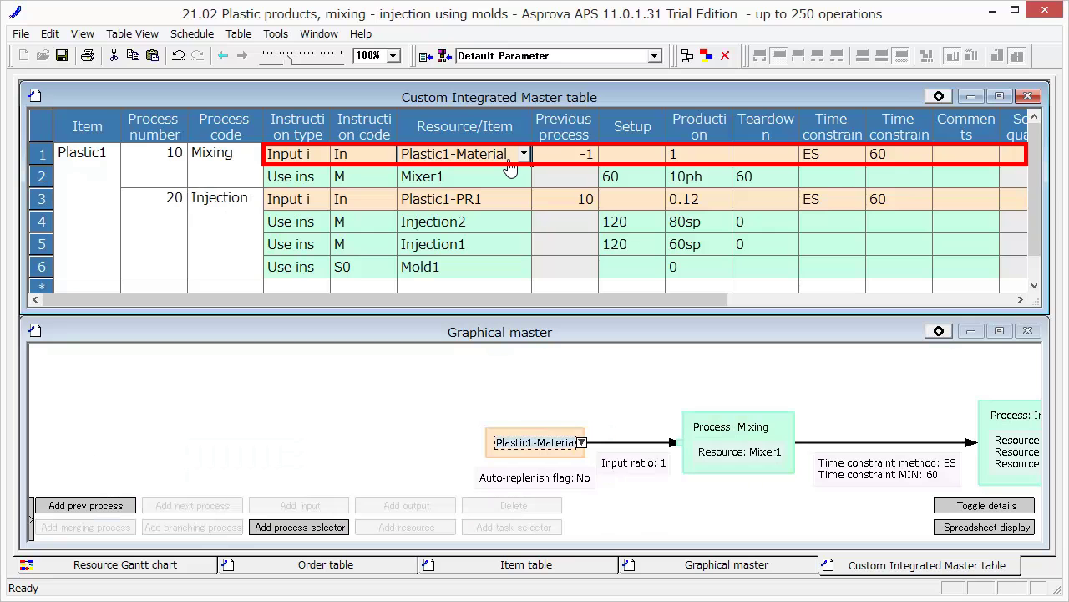
click(692, 157)
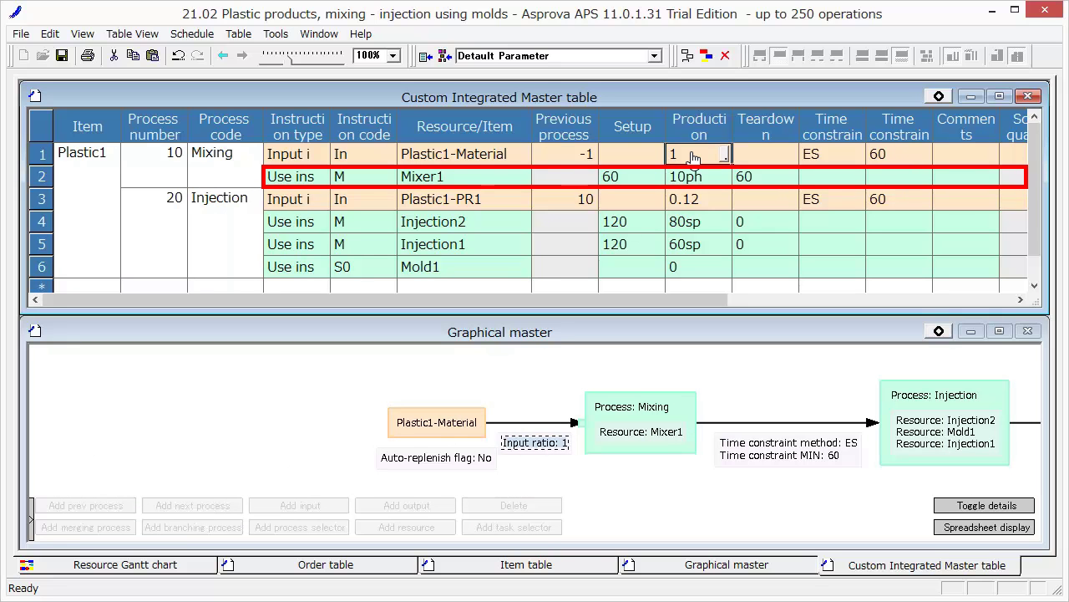
click(473, 180)
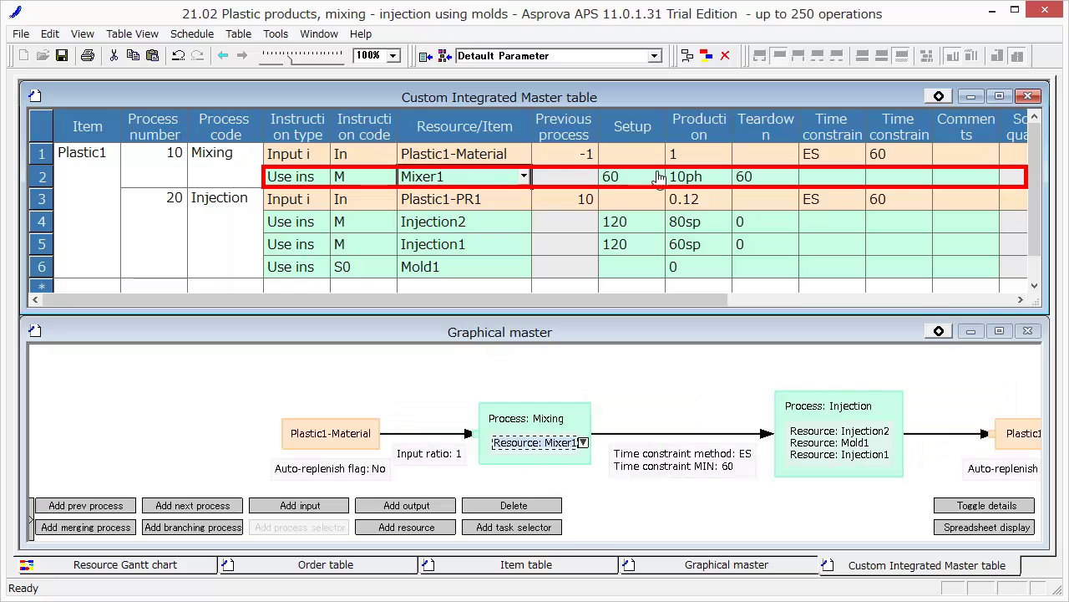
click(708, 181)
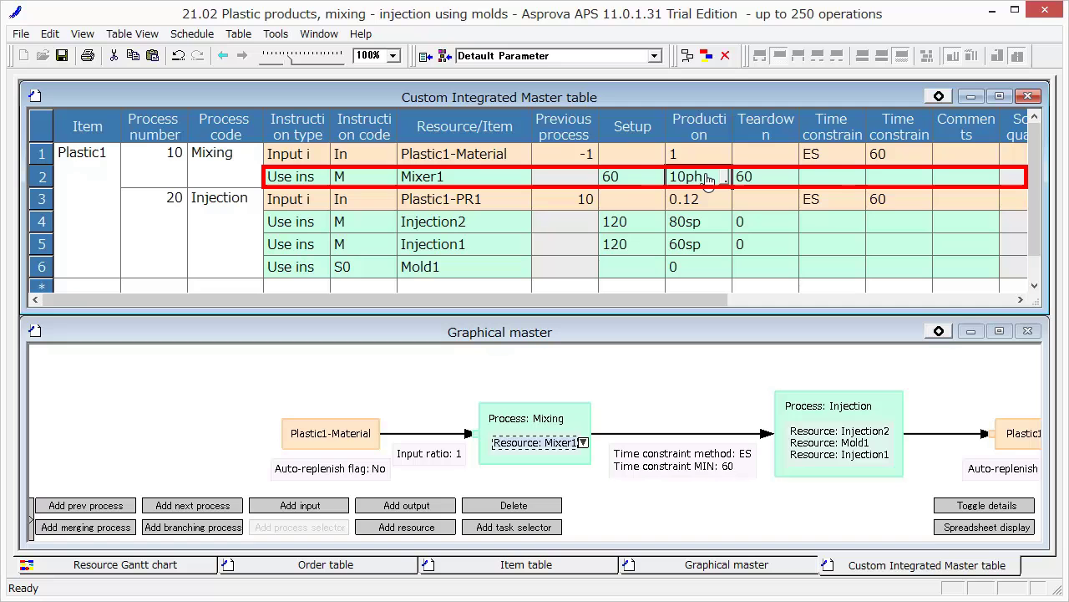
click(622, 182)
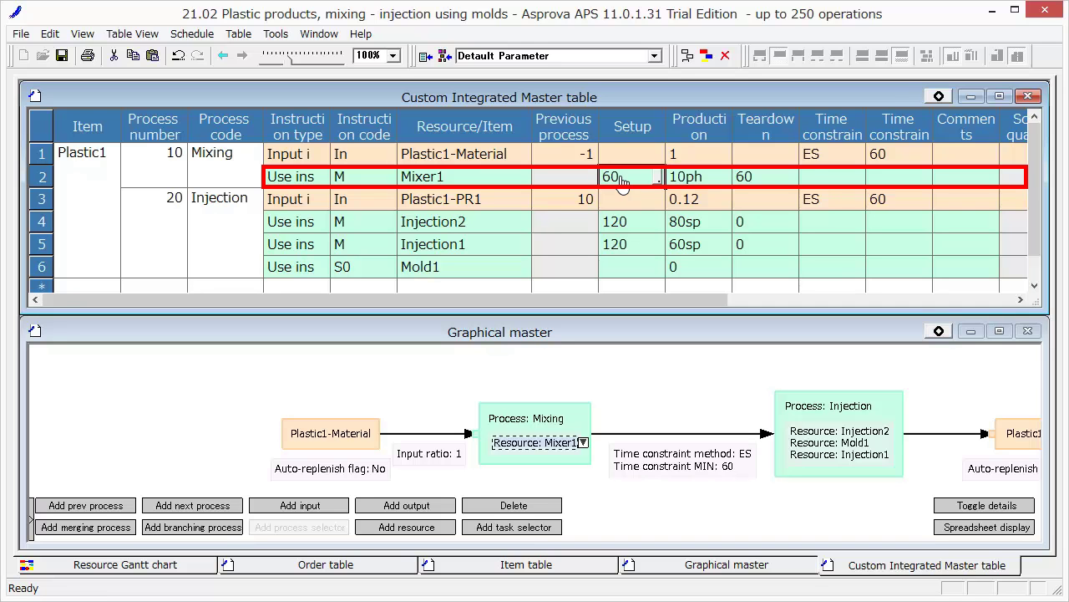
click(762, 178)
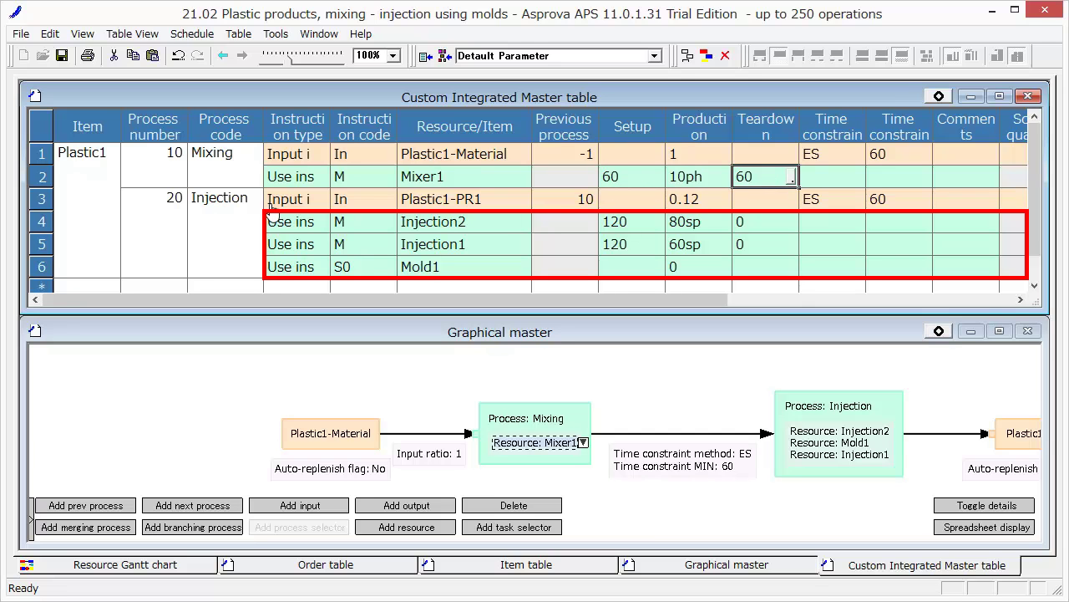
Step: Examine the Injection process's machine and mold resources, the production rates of Injection1 and Injection2, and the input's time constraint settings
click(237, 202)
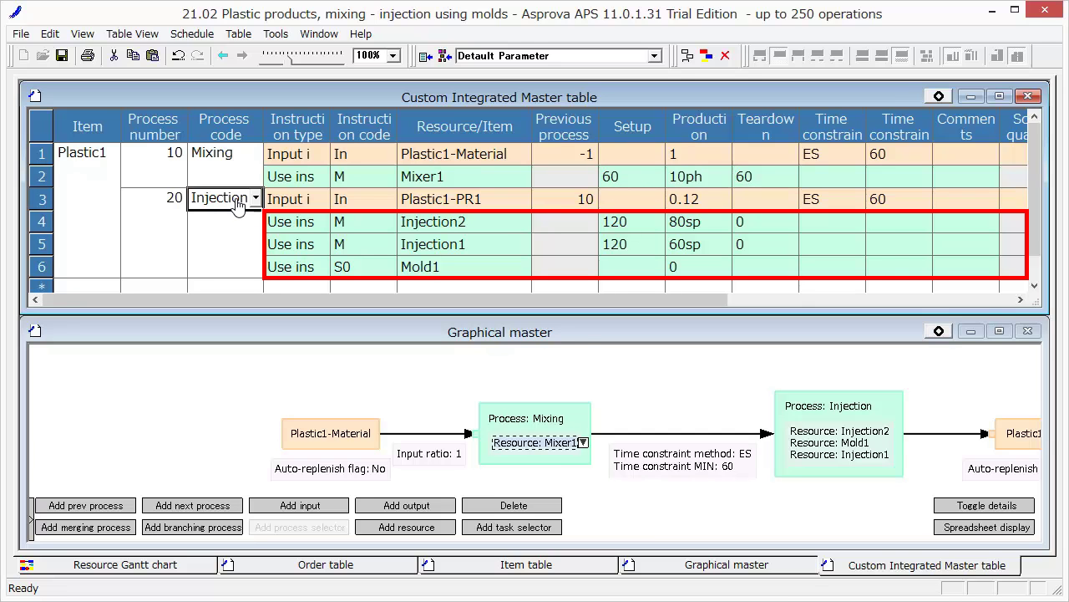
click(480, 249)
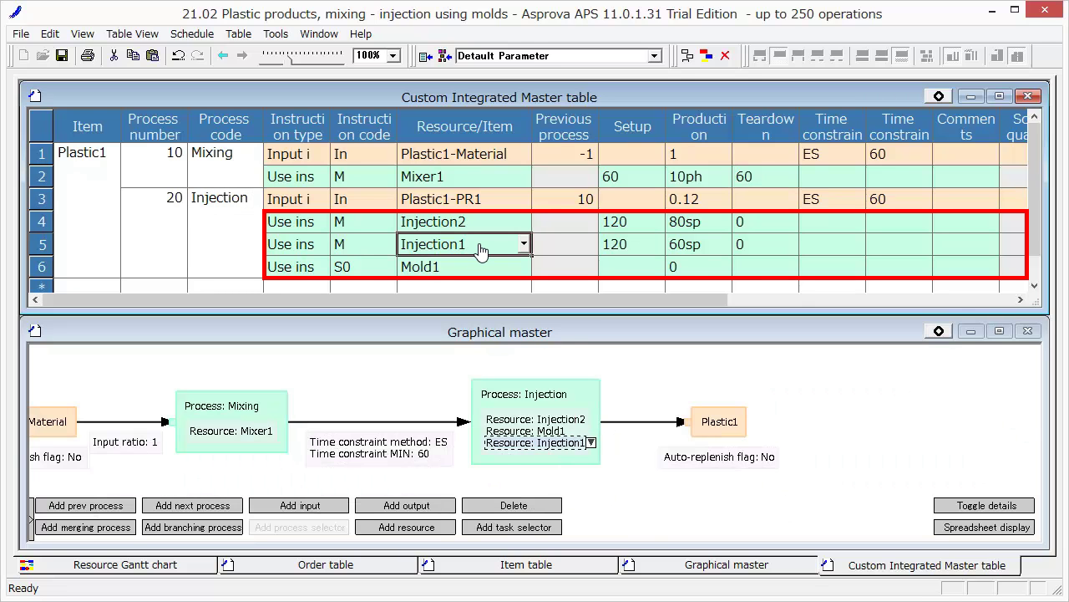
click(483, 233)
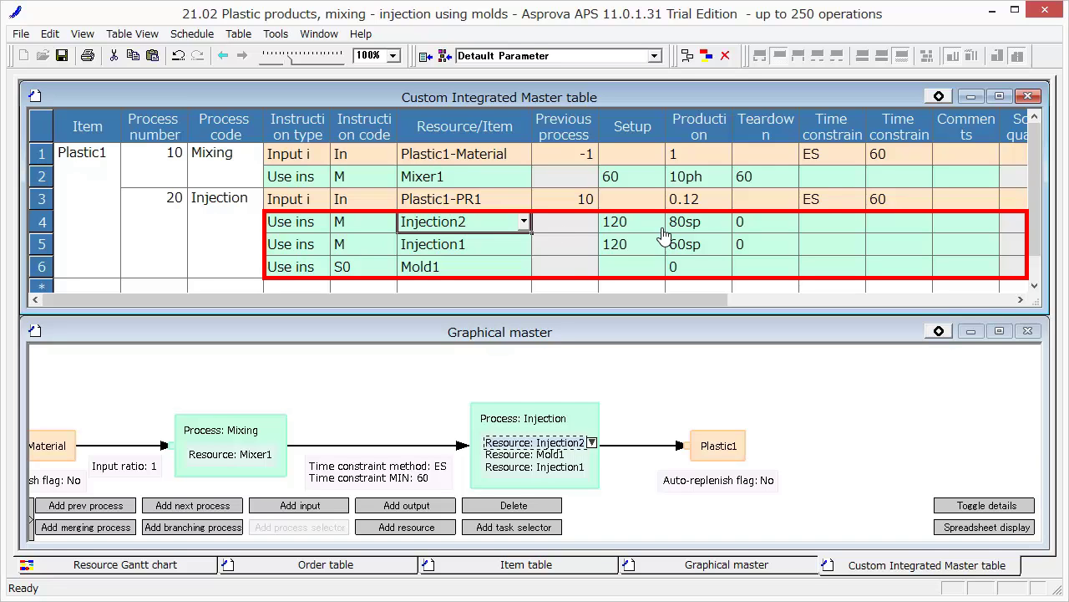
click(706, 243)
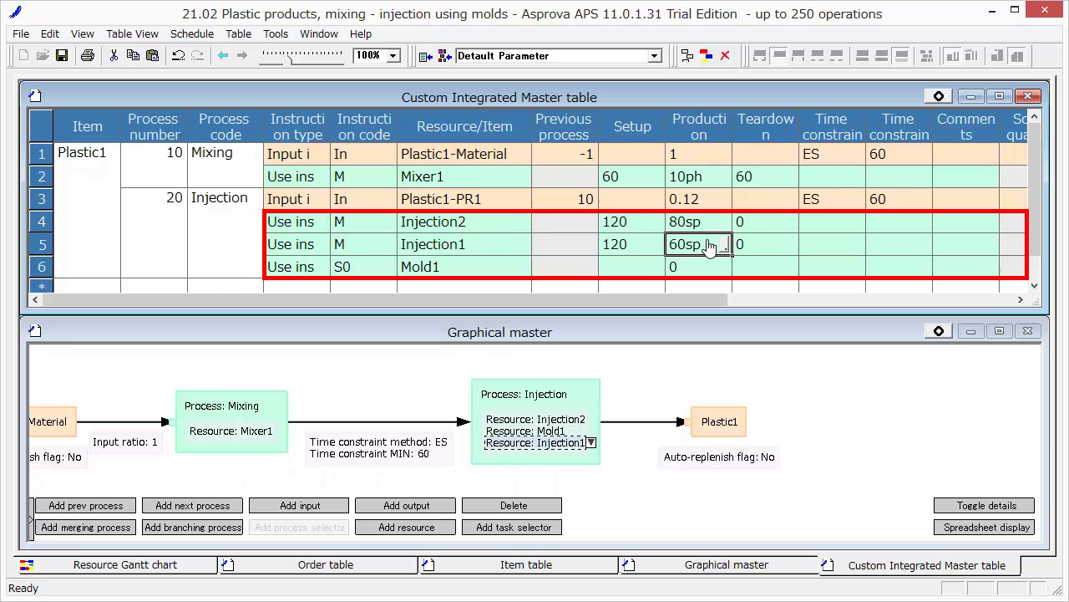
click(706, 226)
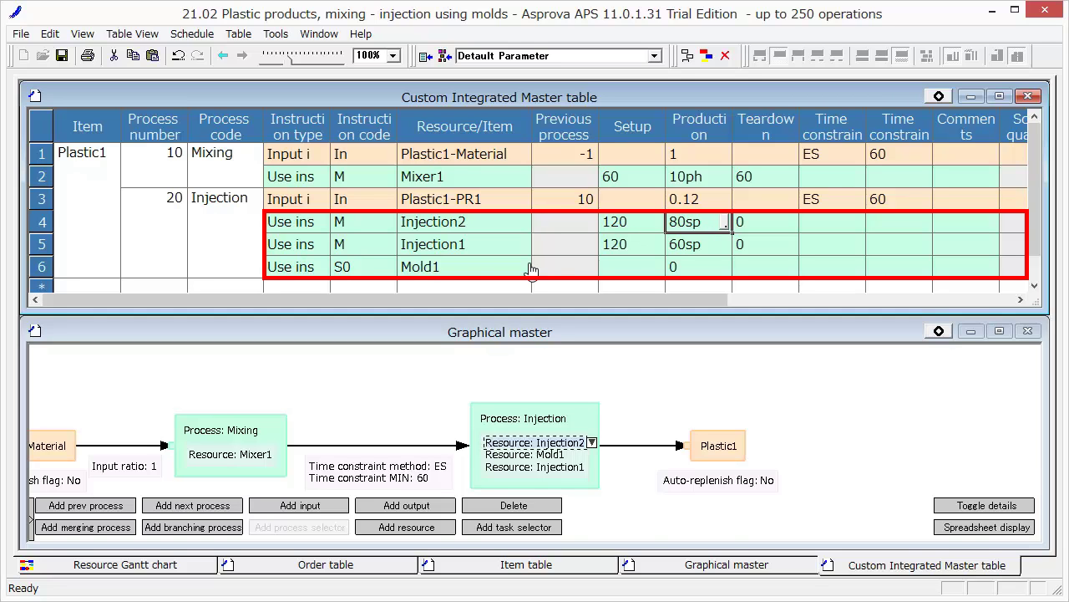
click(458, 272)
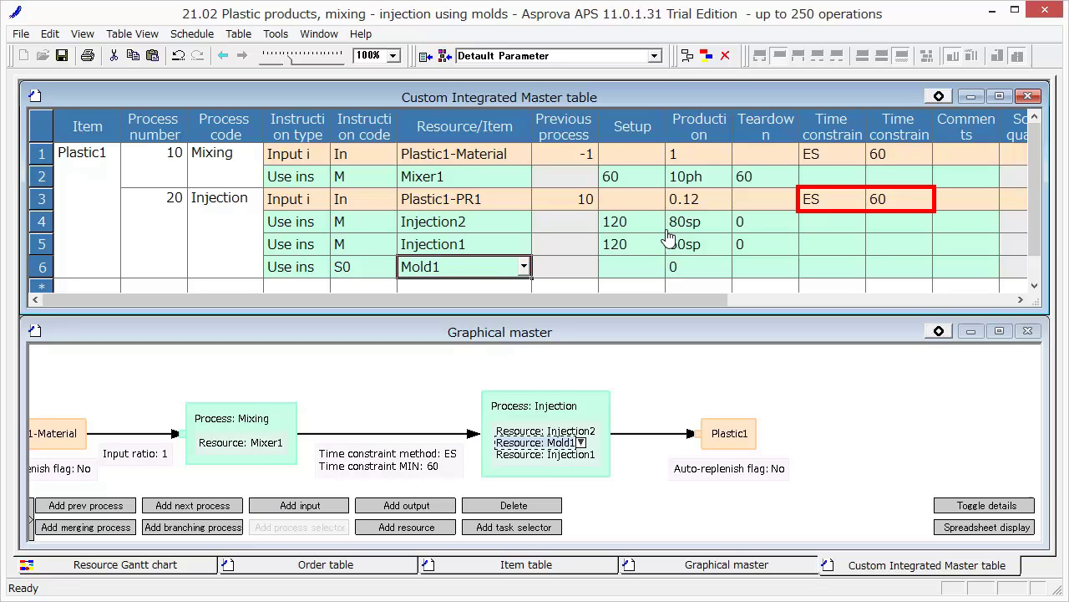
click(811, 201)
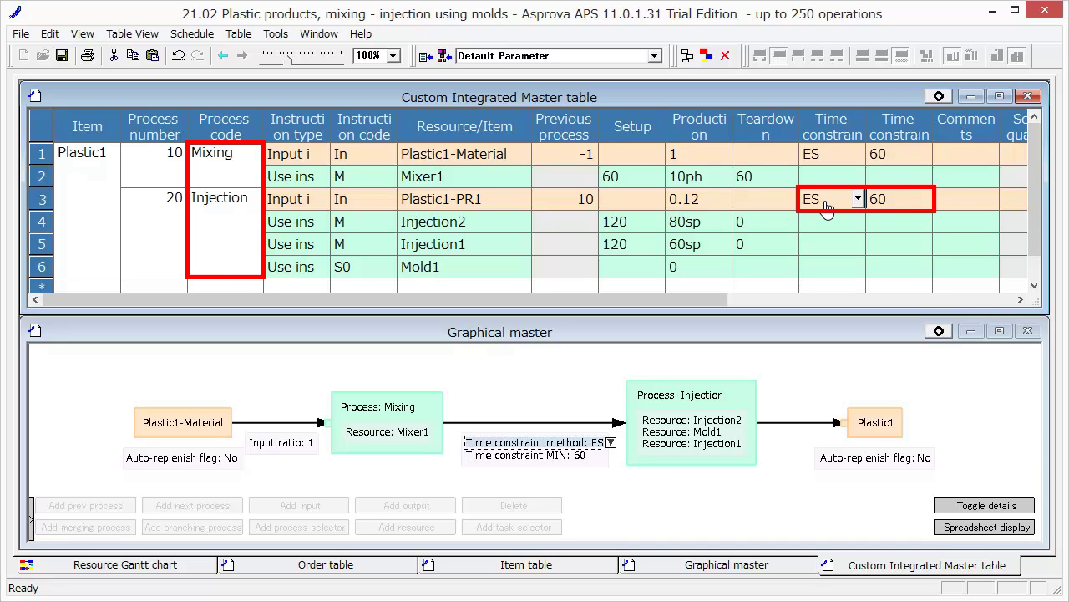
click(897, 203)
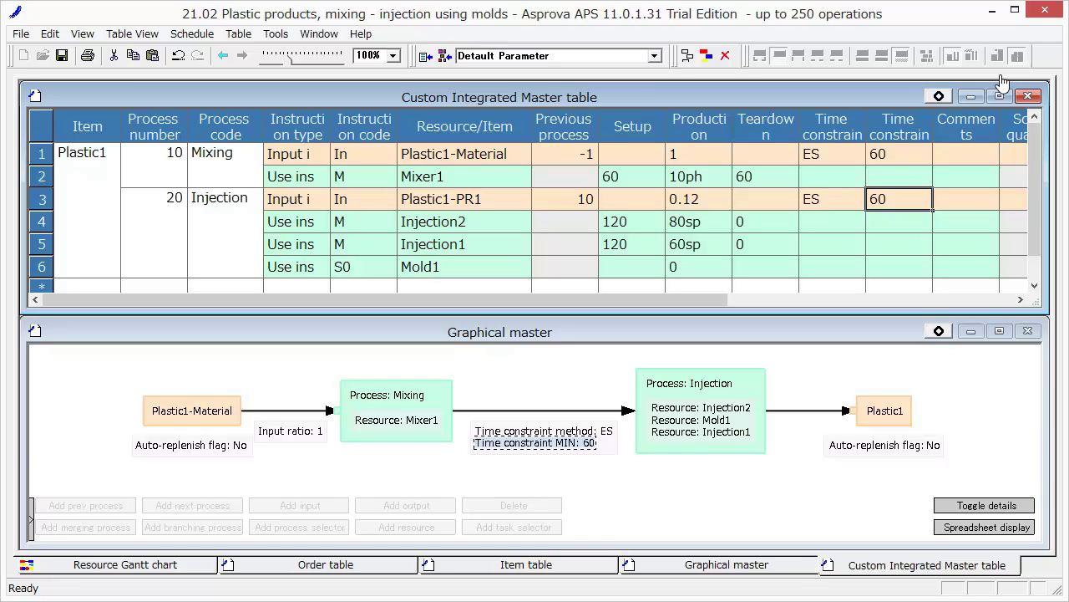
Step: Minimize the Custom Integrated Master table and Graphical master, and examine order 01's item and due date in the Order table
click(971, 96)
click(971, 331)
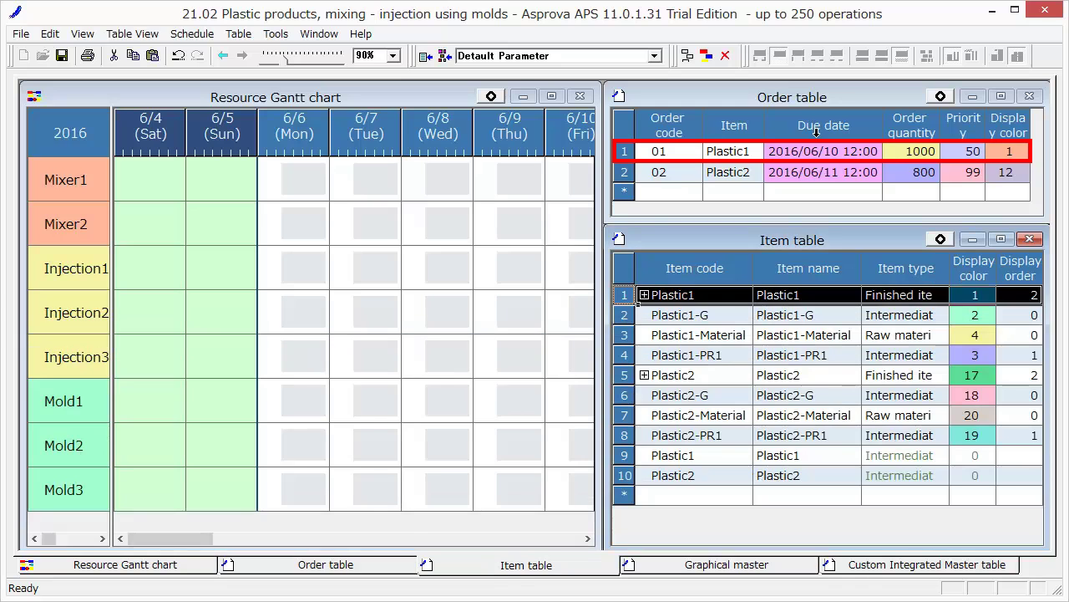
click(792, 104)
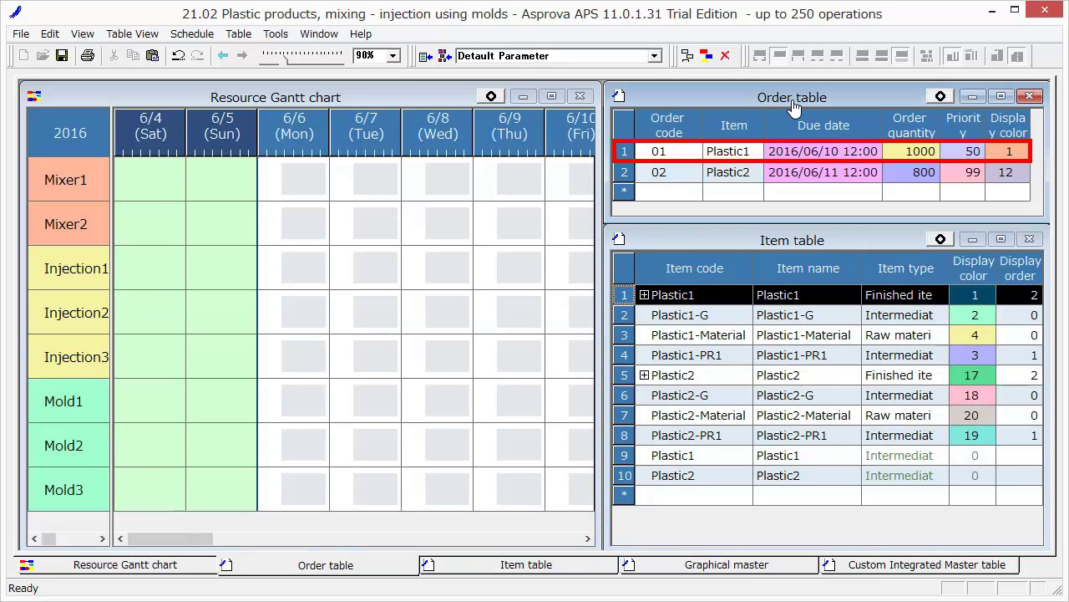
click(680, 157)
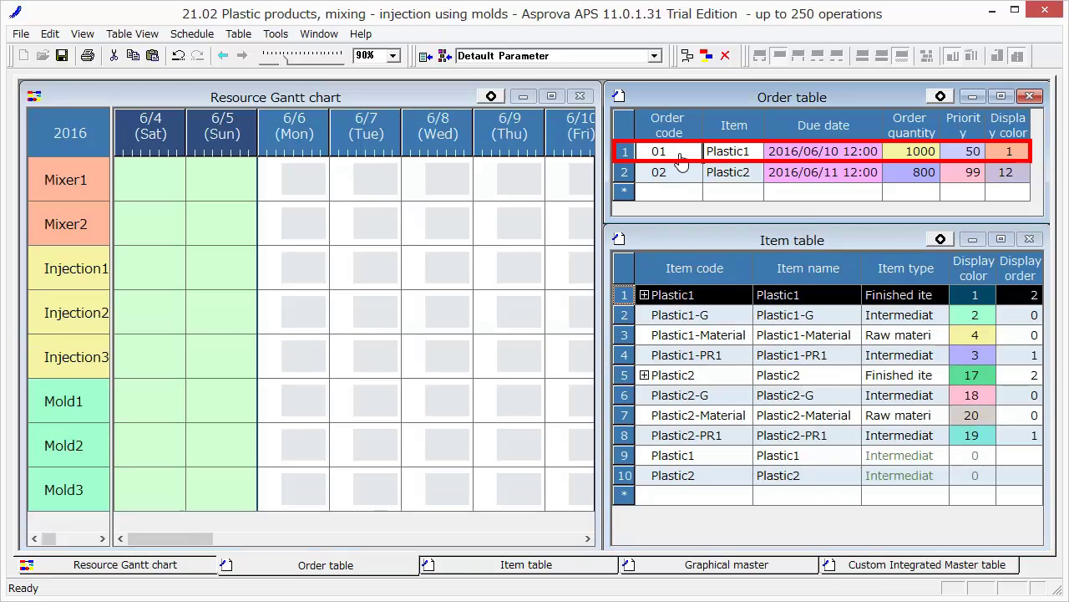
click(748, 157)
click(804, 159)
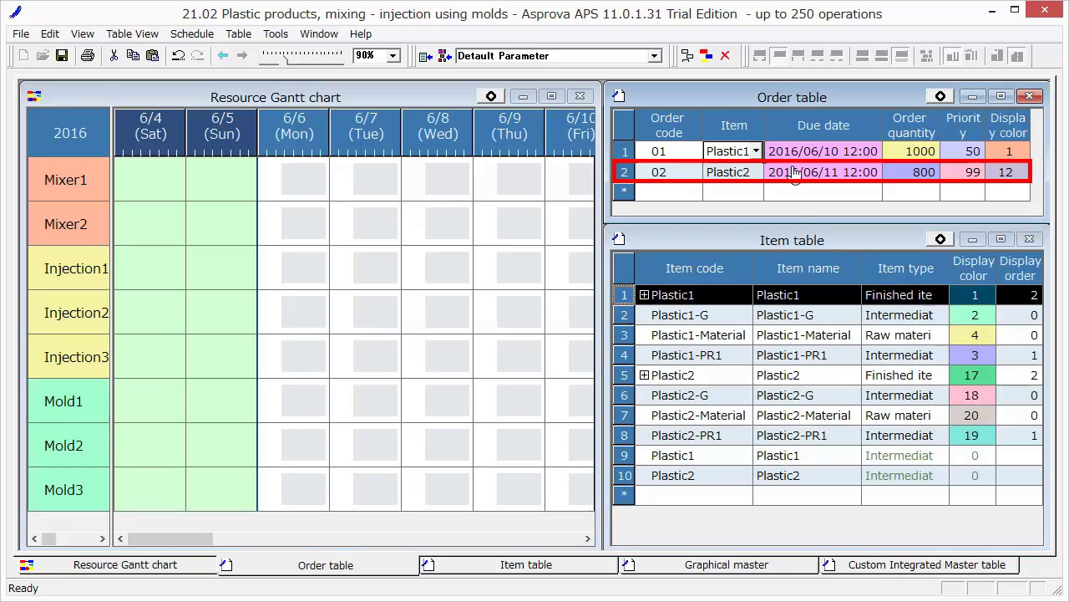
Step: Examine order 02's item, due date, order quantity and priority in the Order table
click(676, 184)
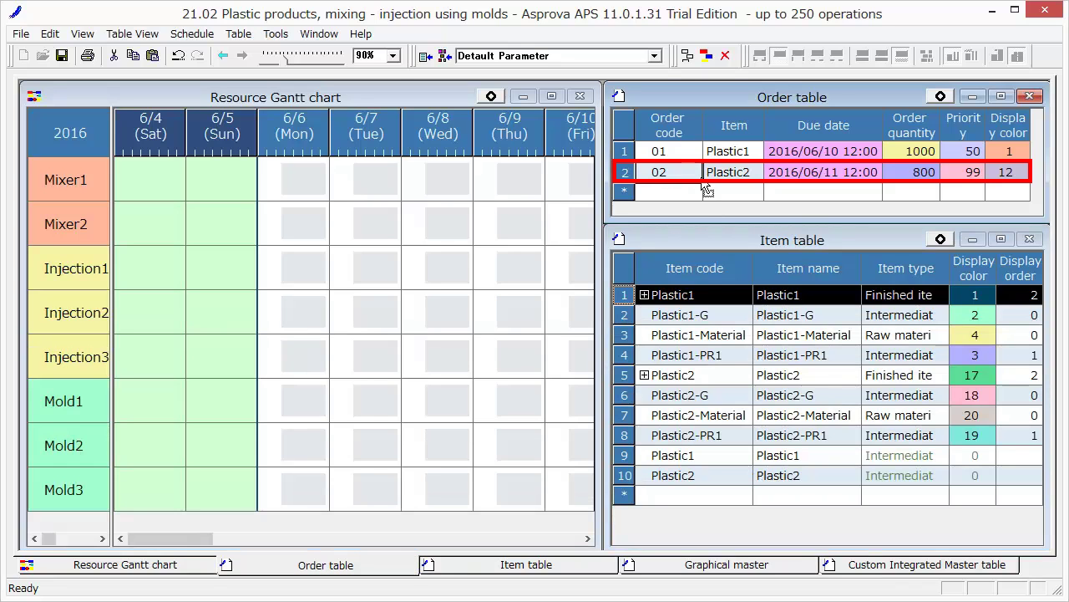
click(709, 178)
click(799, 178)
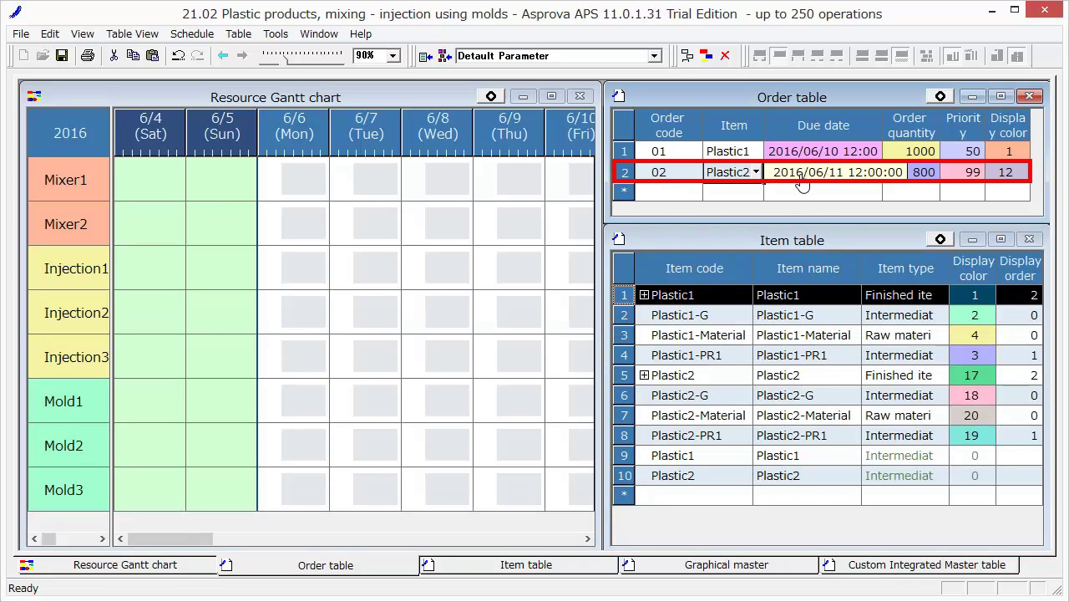
click(901, 178)
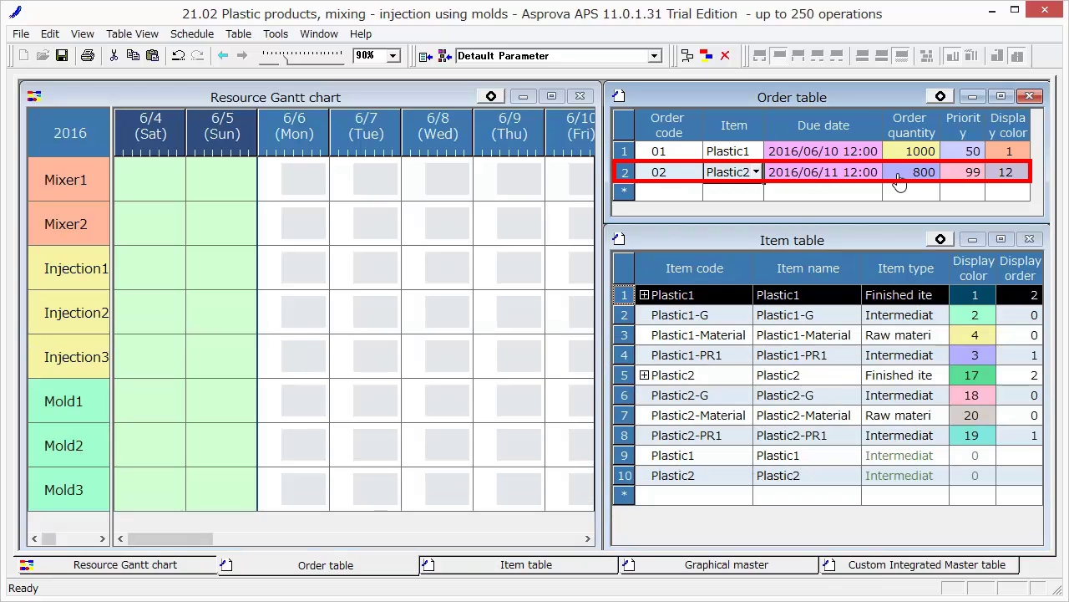
click(959, 184)
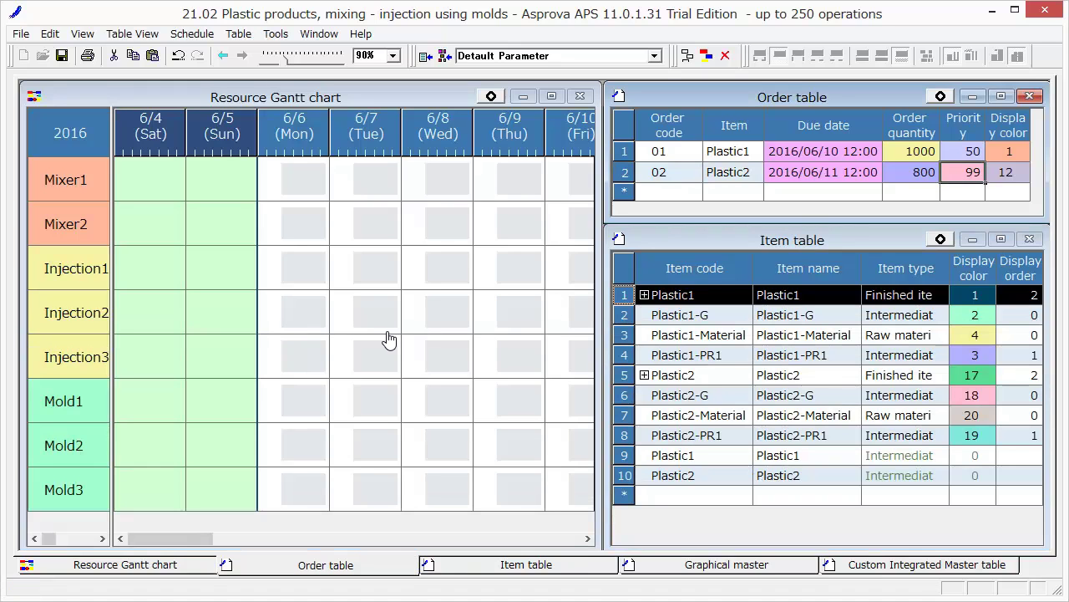
Step: Reschedule the orders with Default Parameter to assign their operations in the Resource Gantt chart
click(363, 98)
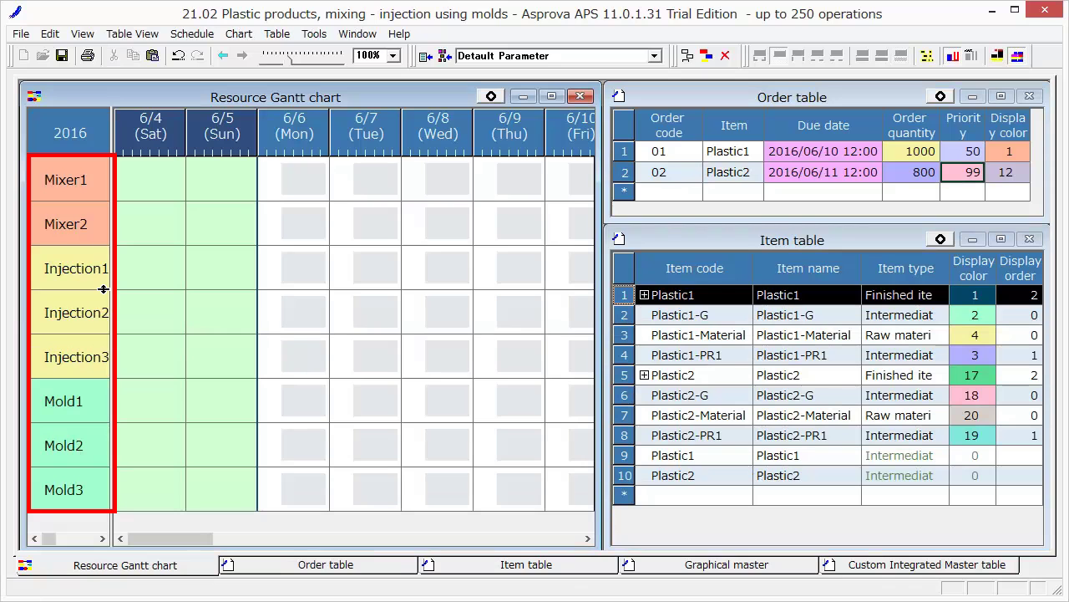
click(704, 61)
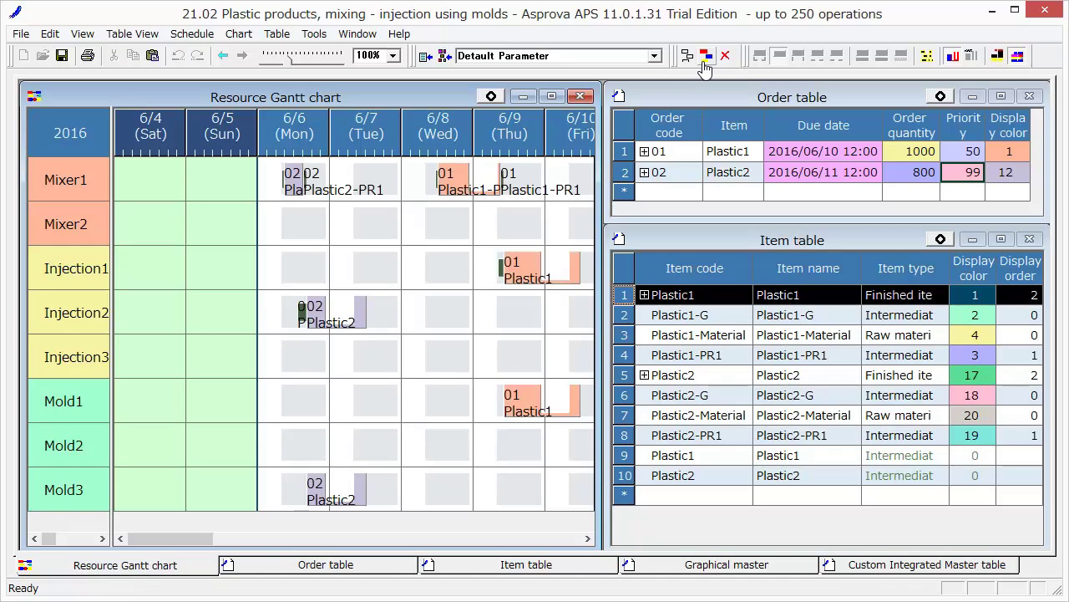
Step: Examine the mixer, injection machine and mold assignments of orders 02 and 01 in the Resource Gantt chart
click(288, 187)
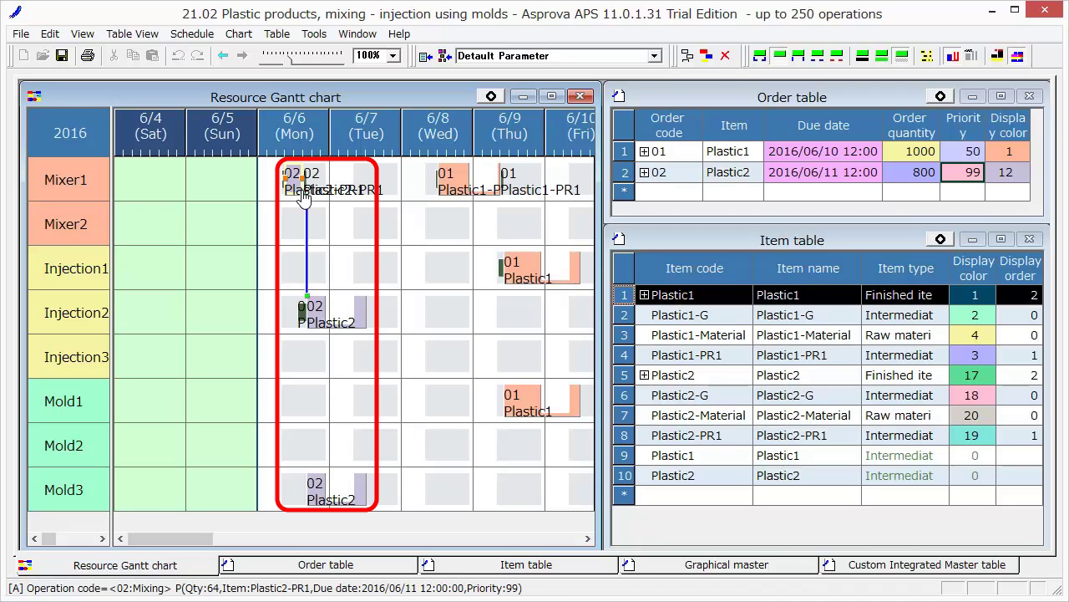
mouse_move(292, 189)
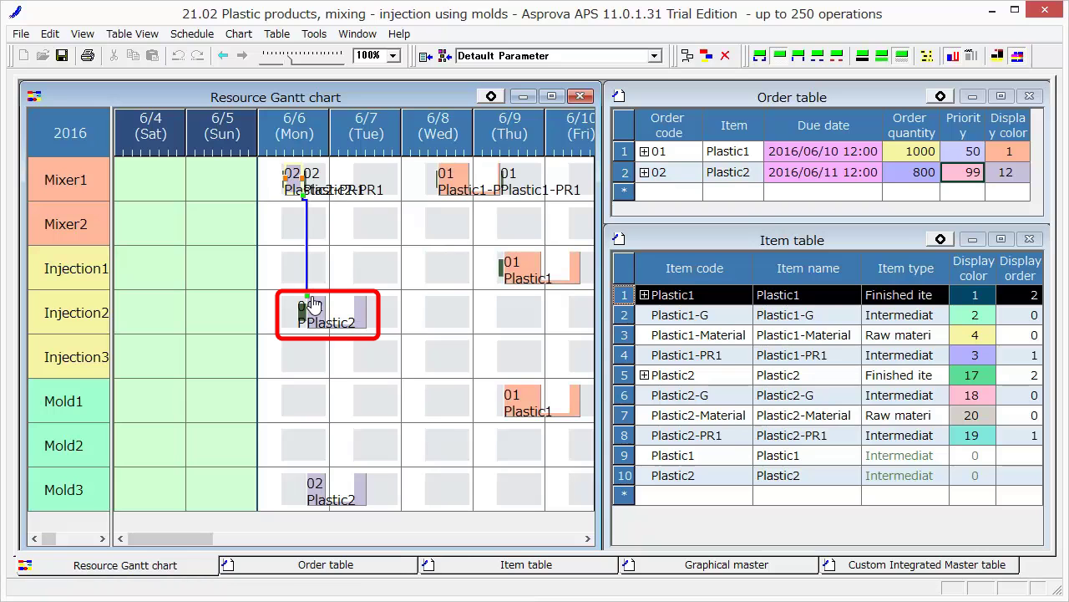
mouse_move(315, 307)
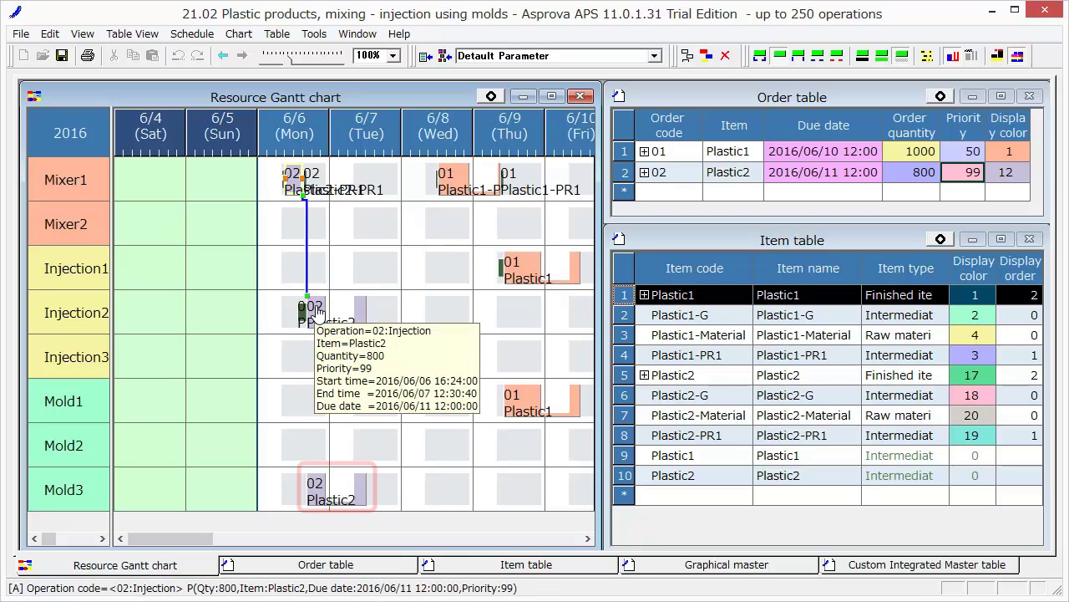
mouse_move(318, 488)
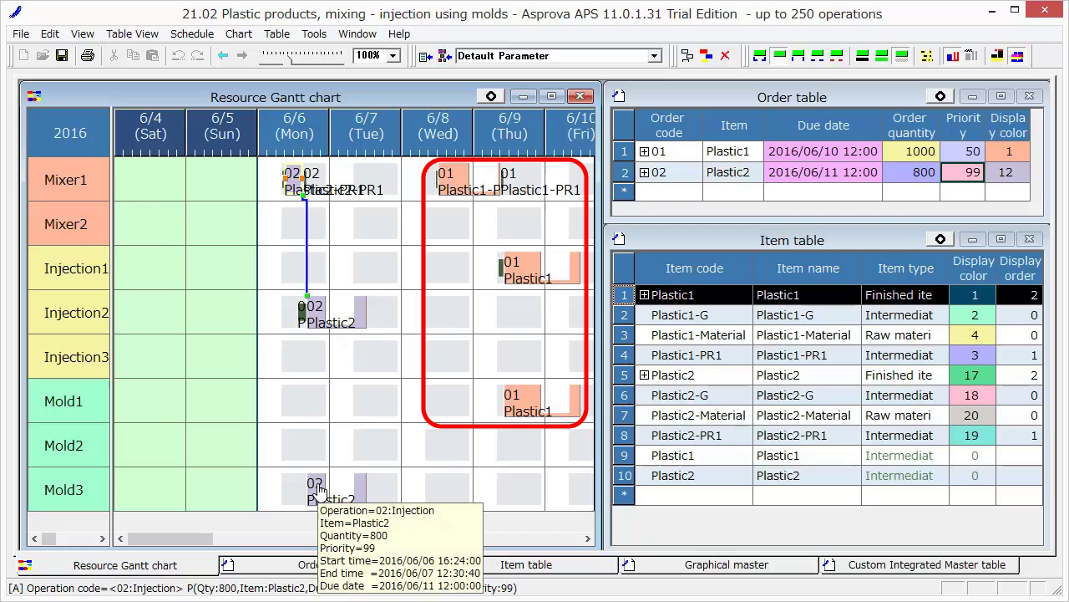
click(520, 408)
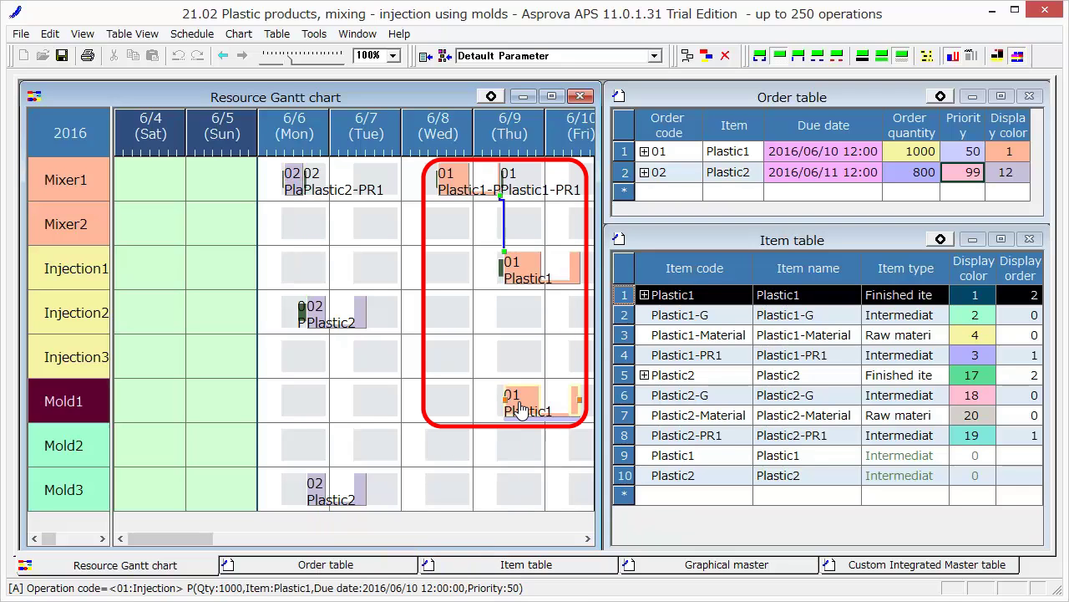
click(528, 268)
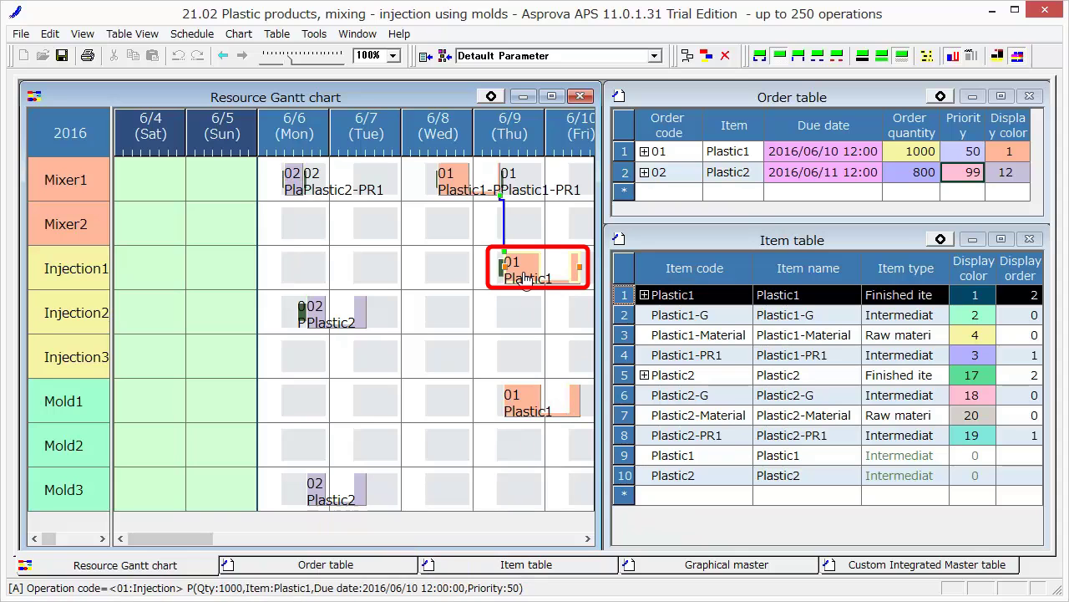
mouse_move(527, 278)
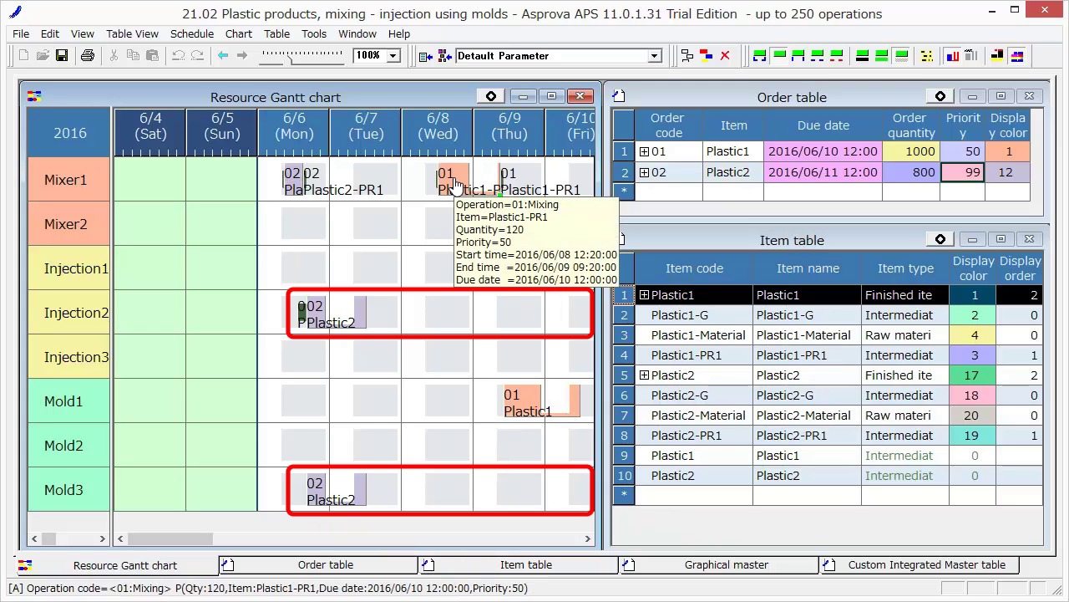
Step: Move order 02's Plastic2 injection operation on Injection2 to 6/9 and reassign its mold from Mold3 to Mold2
drag(306, 313, 532, 311)
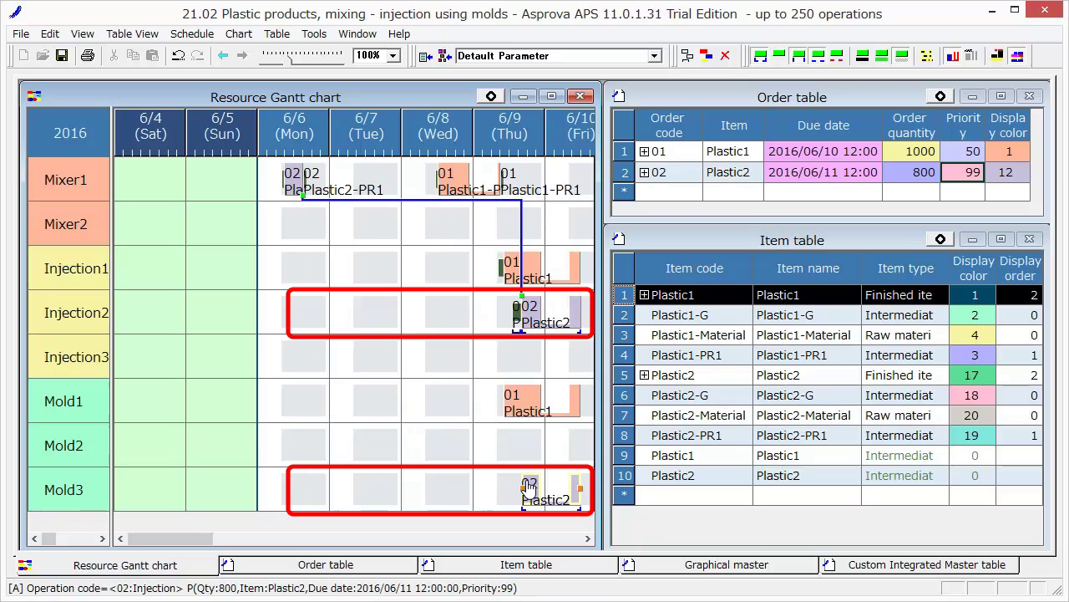
mouse_move(530, 487)
mouse_down()
mouse_move(536, 494)
mouse_move(533, 458)
mouse_up()
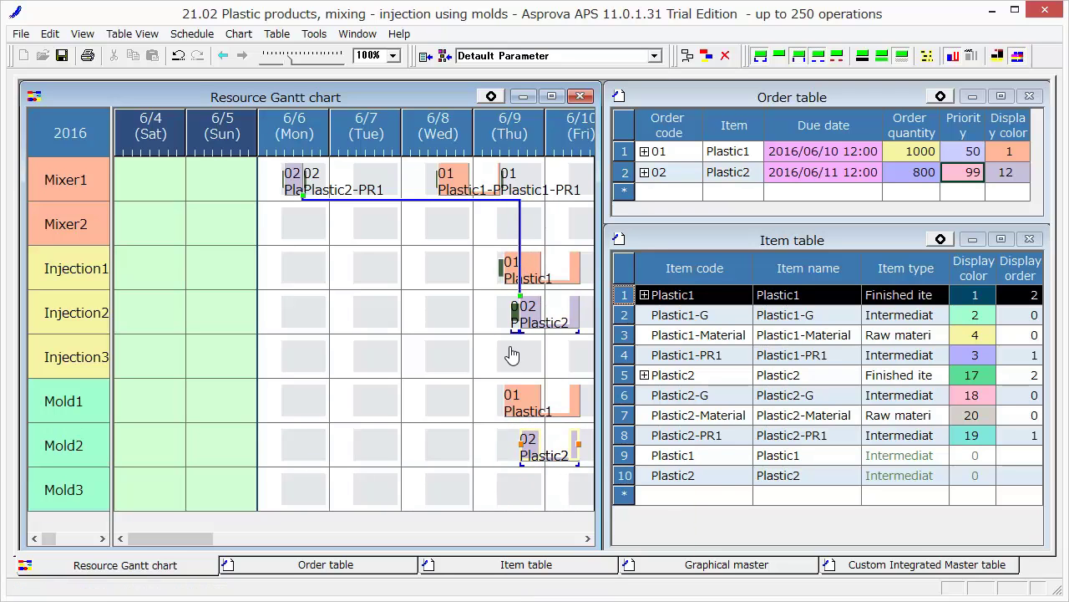
Step: Move order 01's Plastic1 injection operation on Injection1 to 6/7 and reschedule with Default Parameter
mouse_move(510, 281)
mouse_down()
mouse_move(363, 286)
mouse_move(376, 293)
mouse_up()
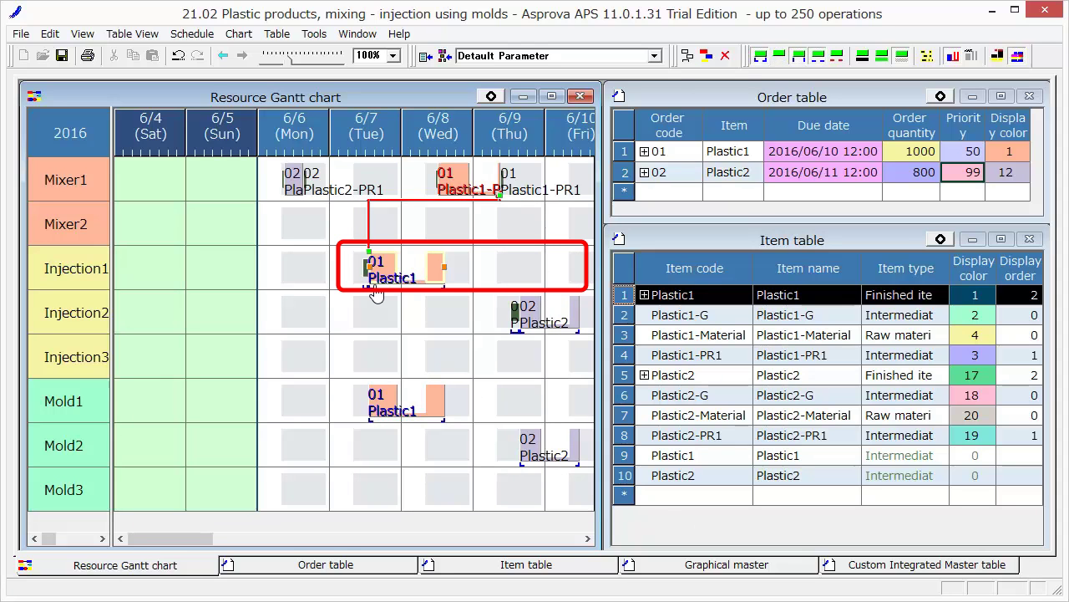
click(705, 60)
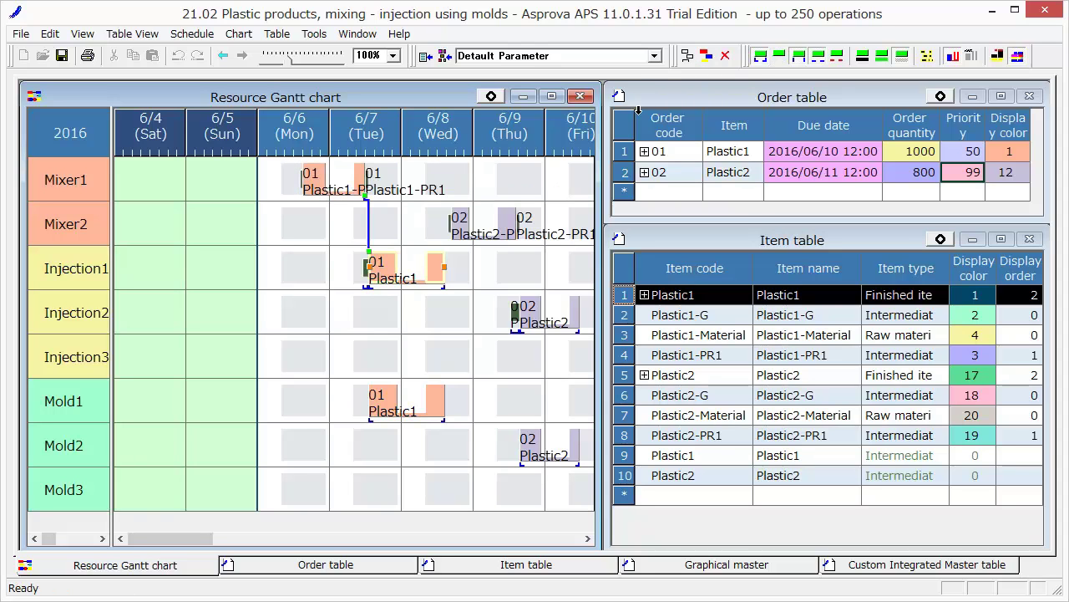